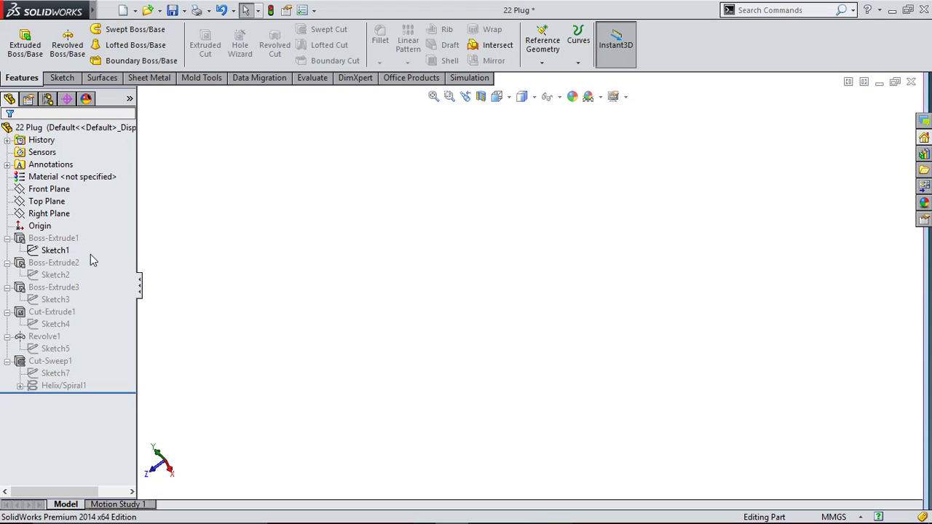
- Unsuppress Boss-Extrude1 so the 30 mm hexagon becomes a solid hex prism
left_click(90, 255)
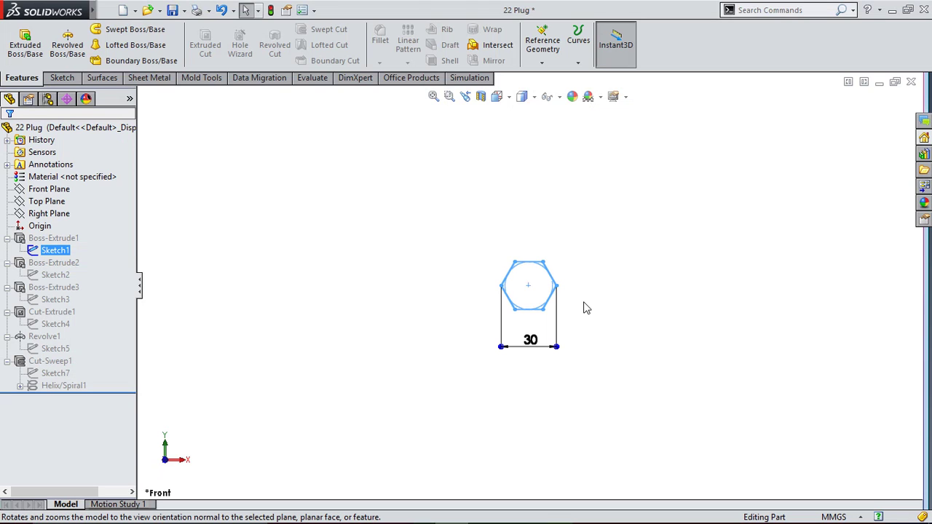
scroll(586, 308, "down", 5)
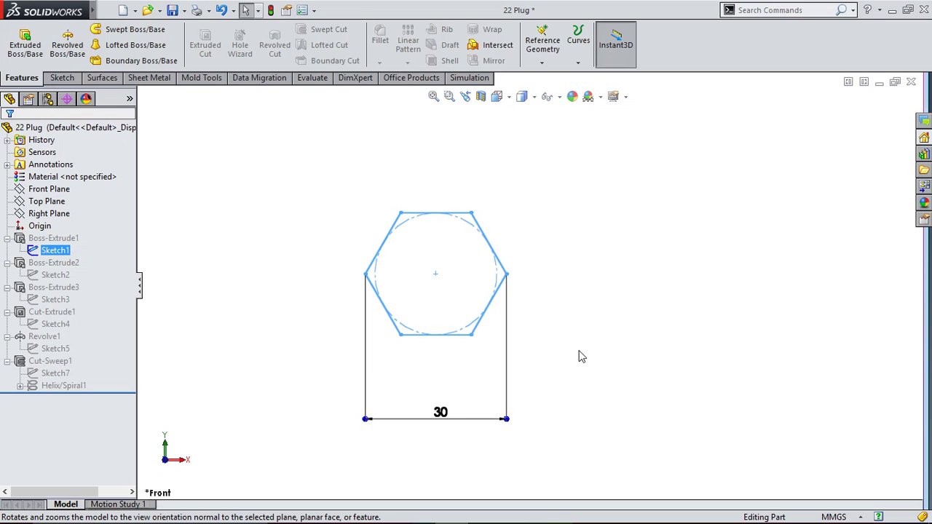
left_click(57, 239)
left_click(98, 205)
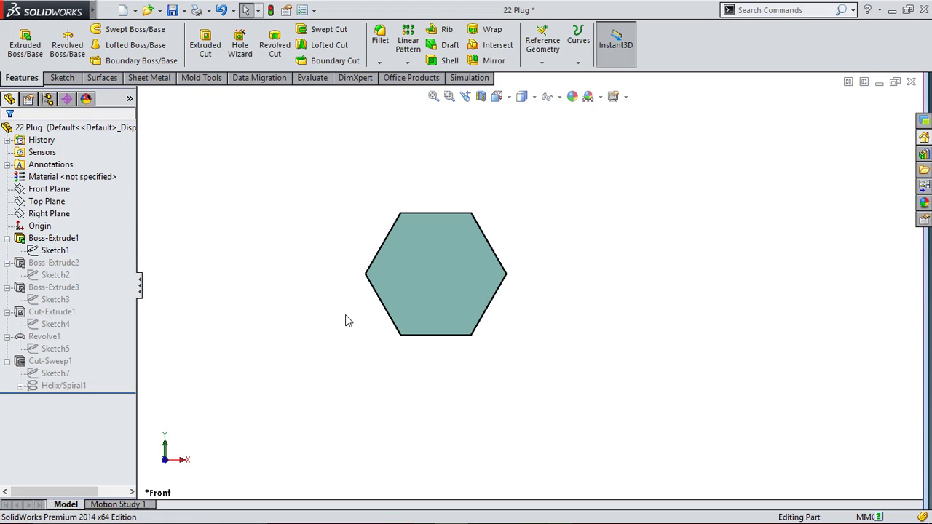
middle_click_drag(346, 321, 68, 212)
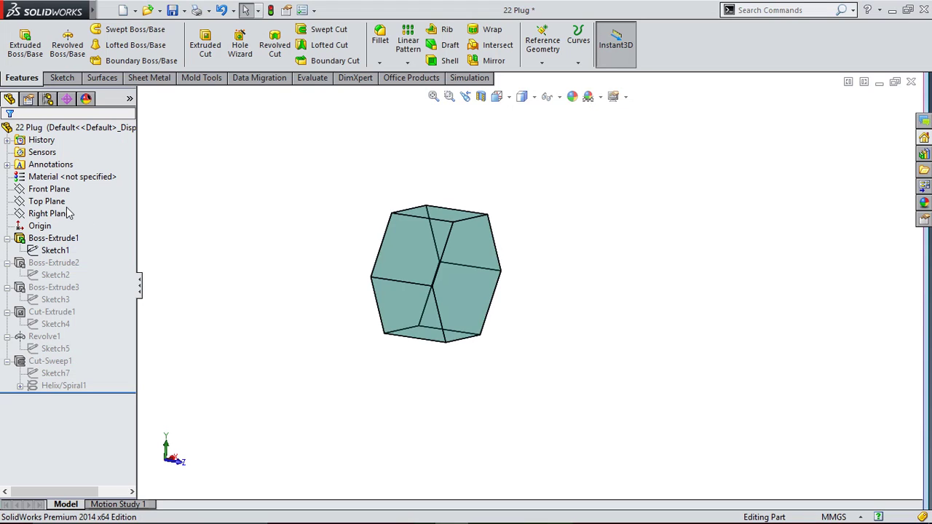
- Confirm Boss-Extrude1's Blind 15.00 mm depth in its feature settings
left_click(53, 238)
left_click(89, 202)
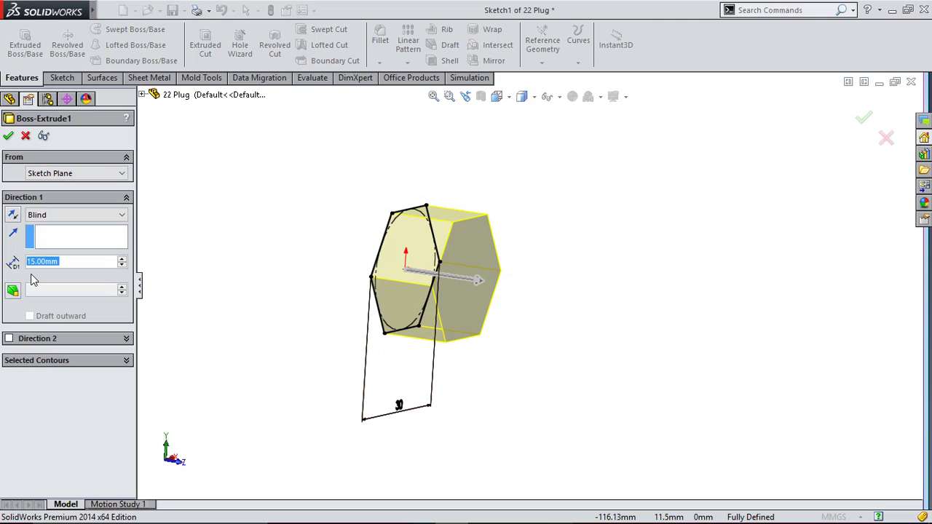
left_click(9, 137)
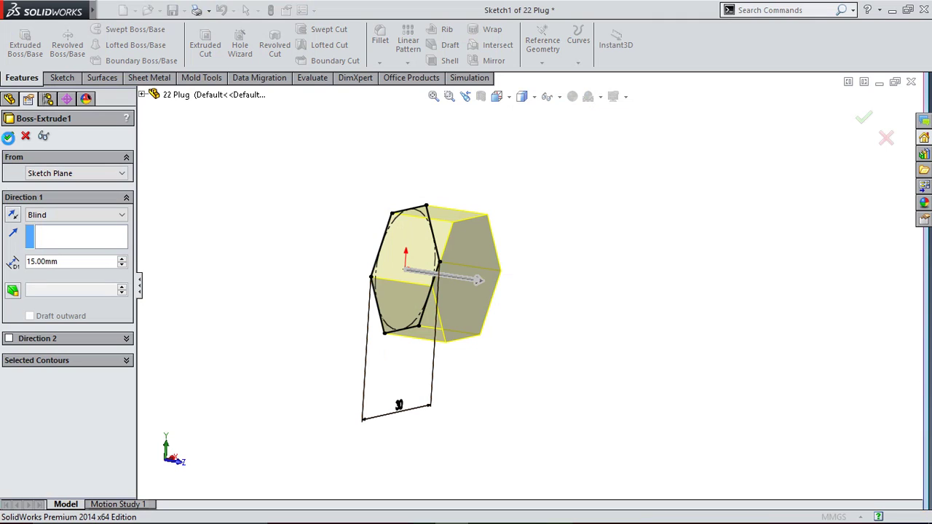
left_click(8, 138)
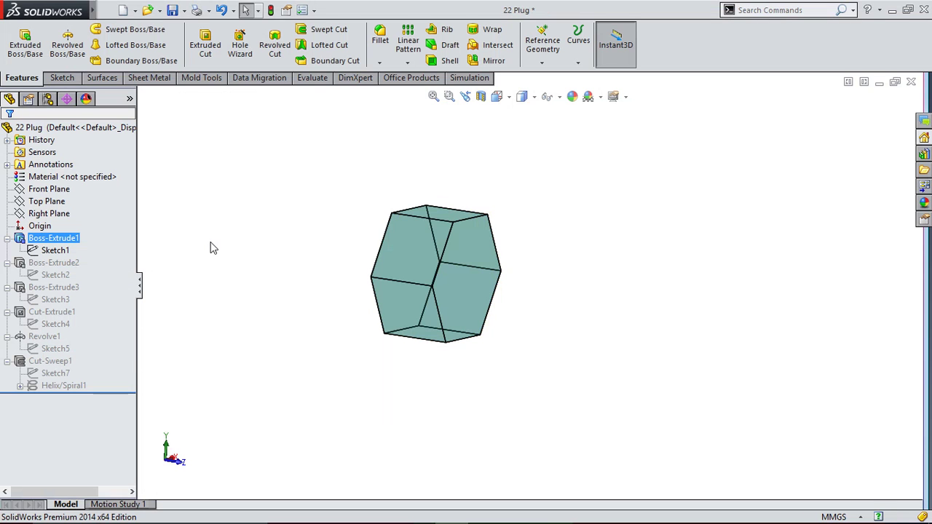
- View the flange's circle sketch face-on and unsuppress Boss-Extrude2
left_click(58, 277)
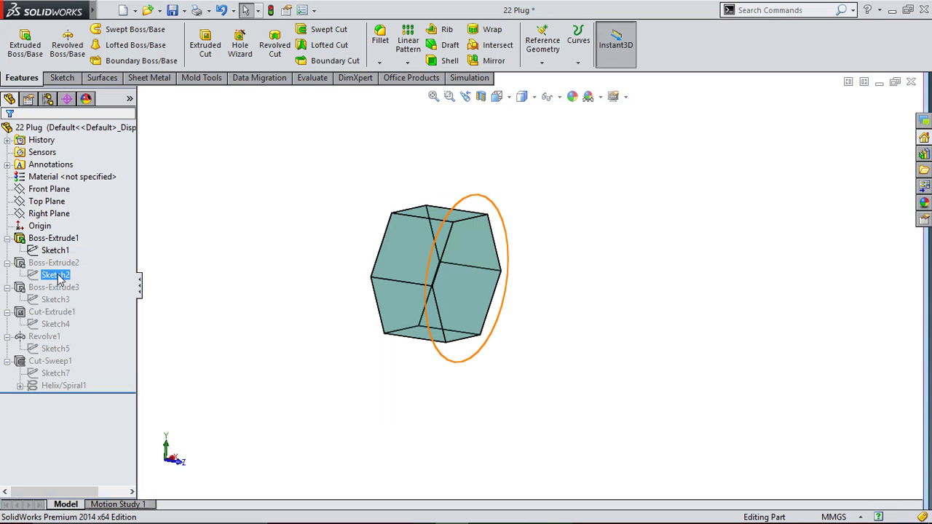
key("ctrl+8")
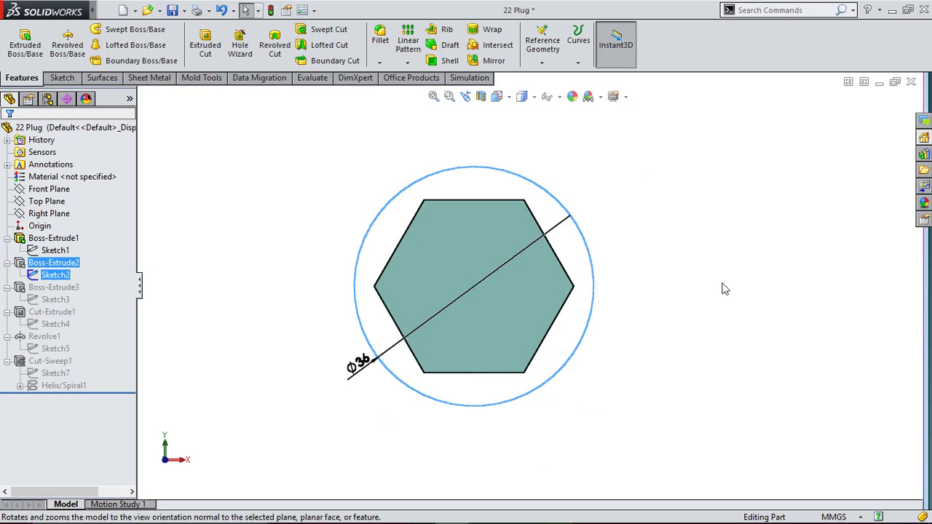
mouse_move(634, 296)
middle_mouse_down()
mouse_move(297, 292)
mouse_move(225, 293)
mouse_move(216, 304)
mouse_move(542, 293)
mouse_move(473, 292)
middle_mouse_up()
key("ctrl+8")
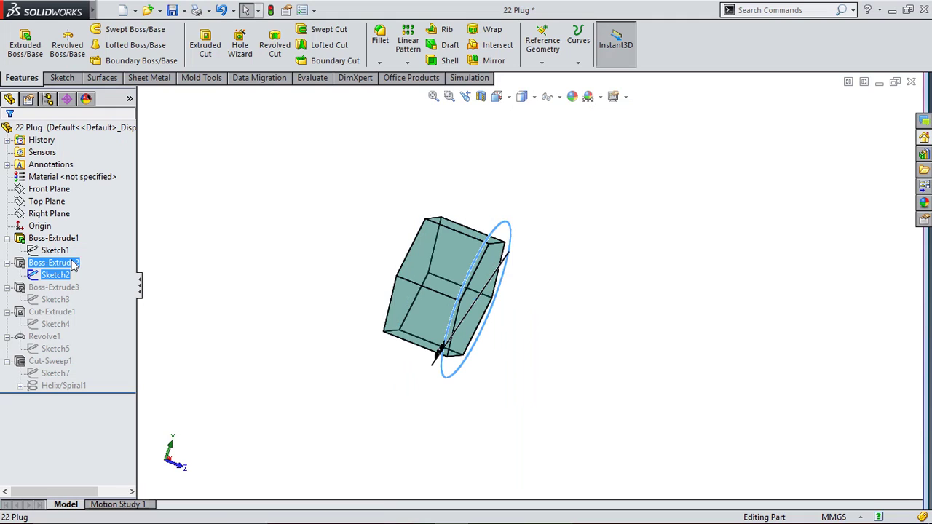
left_click(110, 221)
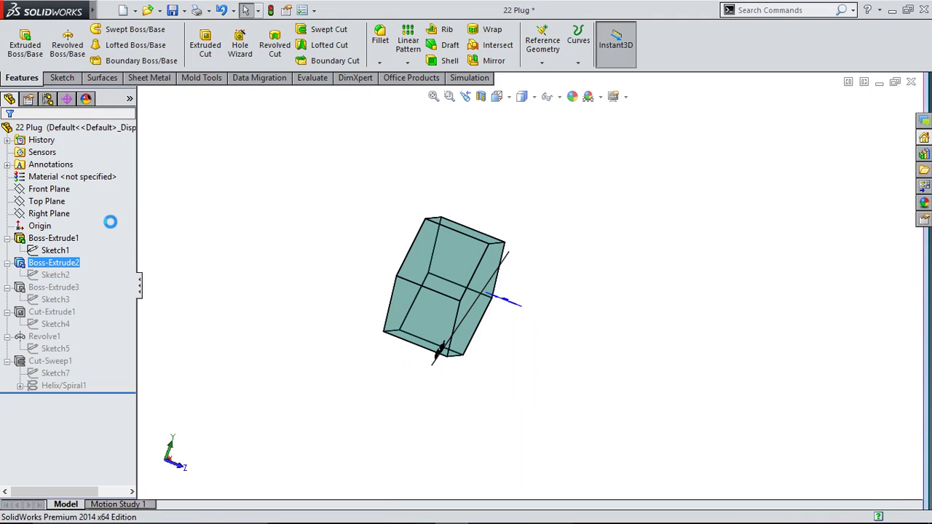
- Confirm the flange extrusion at Blind 3.00 mm, merged onto the hex prism
left_click(53, 263)
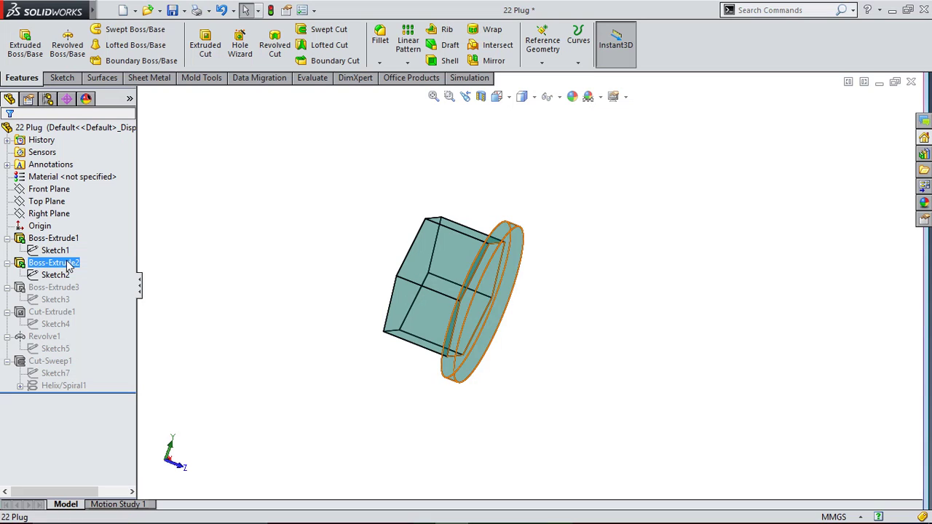
left_click(76, 222)
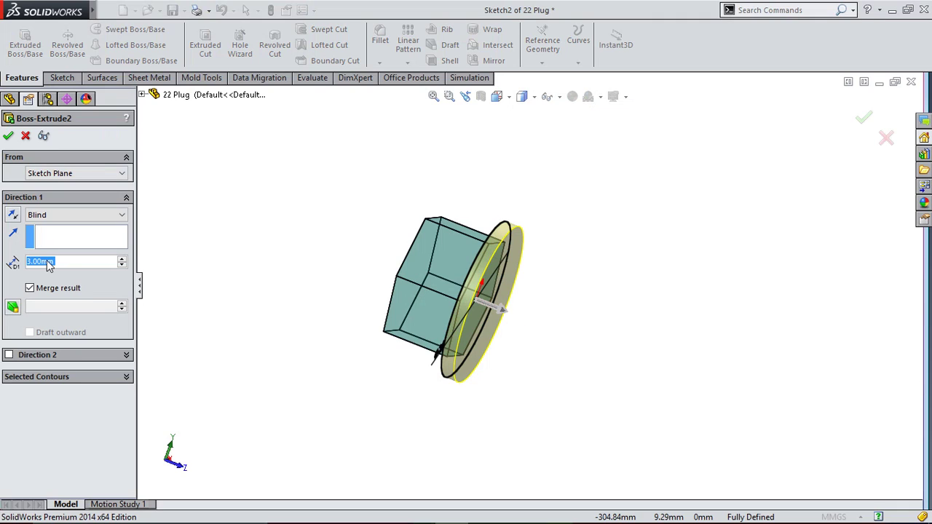
left_click(8, 136)
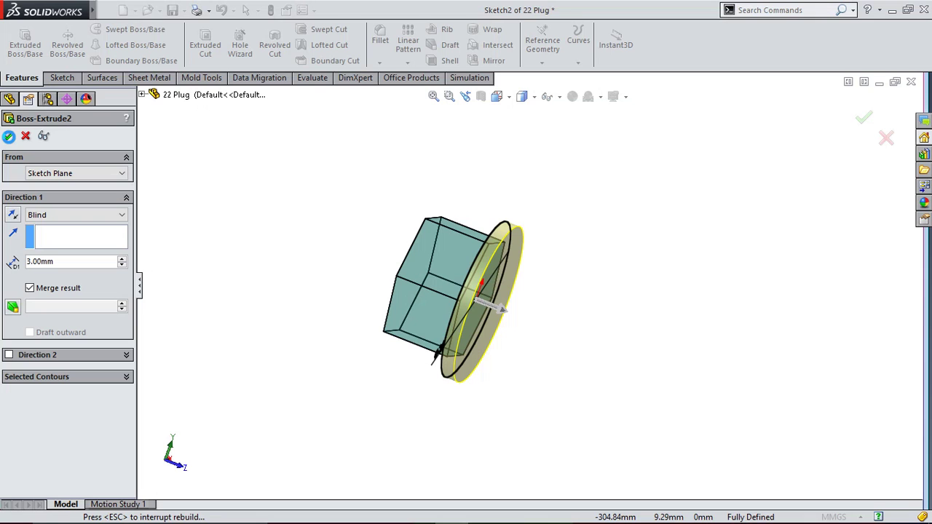
left_click(66, 314)
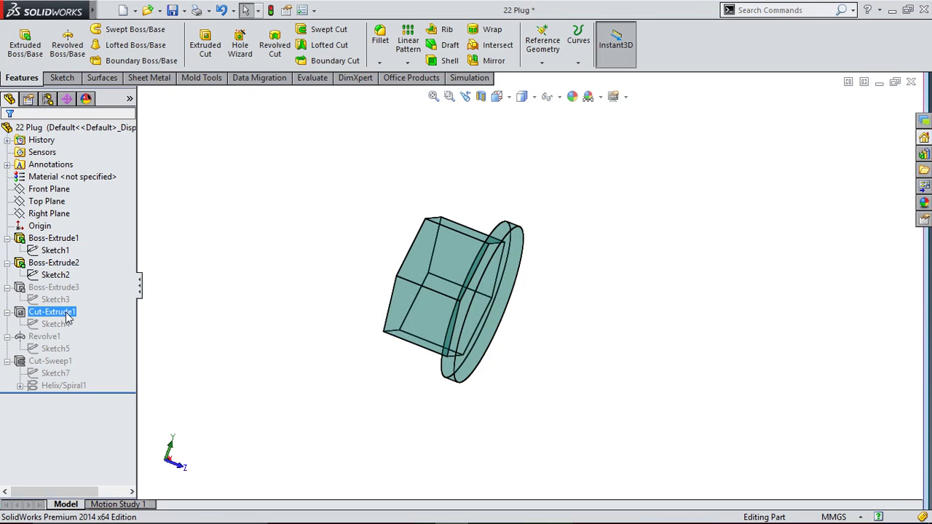
left_click(58, 300)
- Unsuppress Boss-Extrude3 so the cylindrical shank extends beyond the flange
left_click(84, 274)
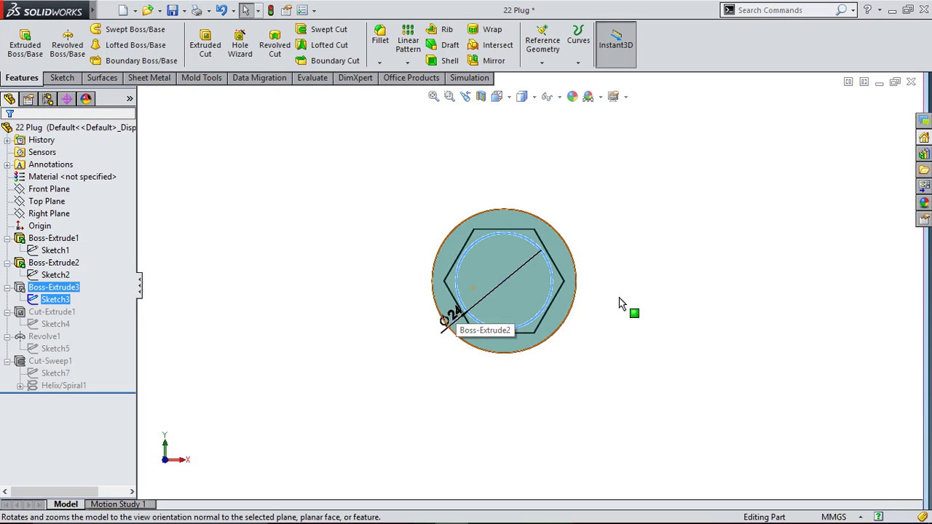
scroll(619, 305, "down", 2)
middle_click_drag(261, 322, 311, 339)
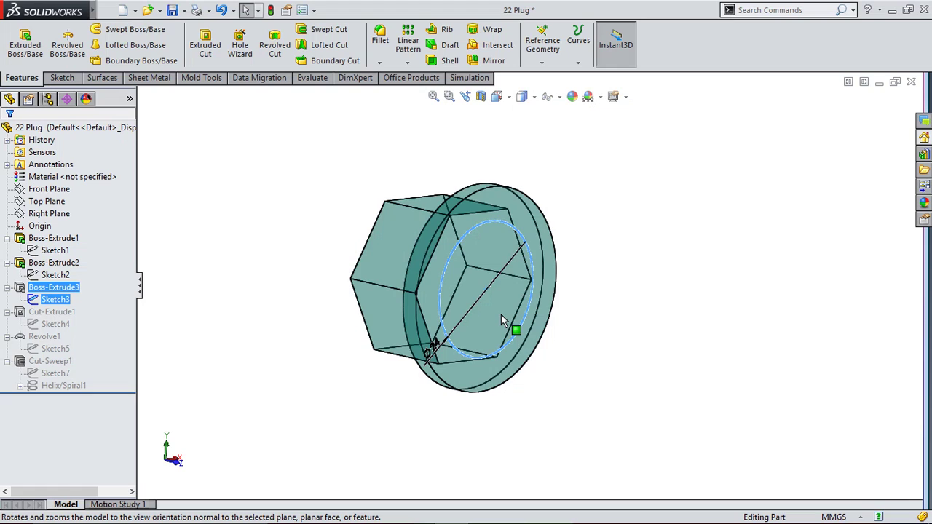
scroll(501, 315, "up", 2)
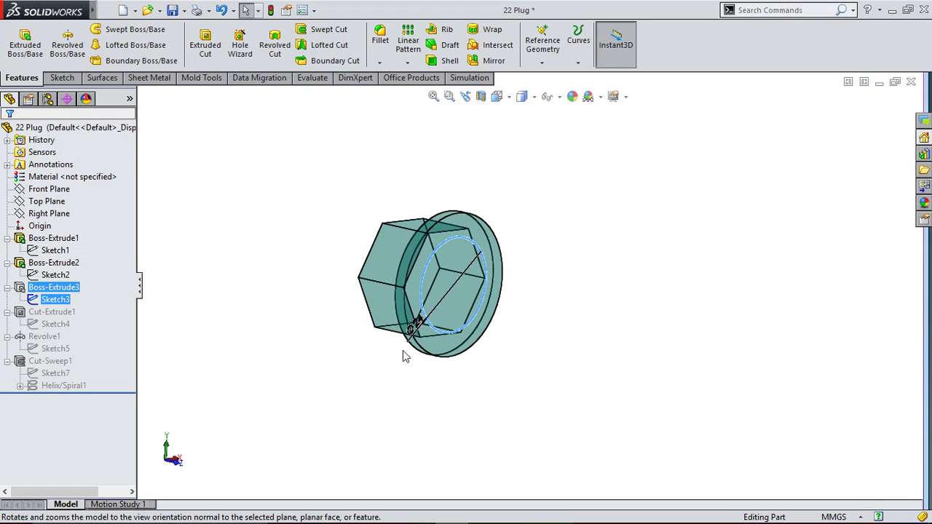
left_click(56, 274)
left_click(97, 264)
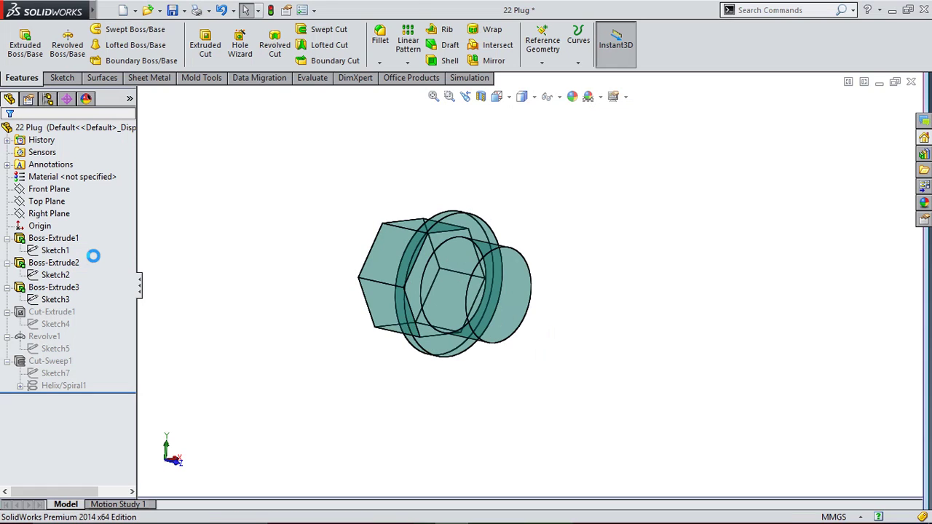
- Confirm the shank extrusion's Blind 15.00 mm length and orbit to inspect it
left_click(67, 275)
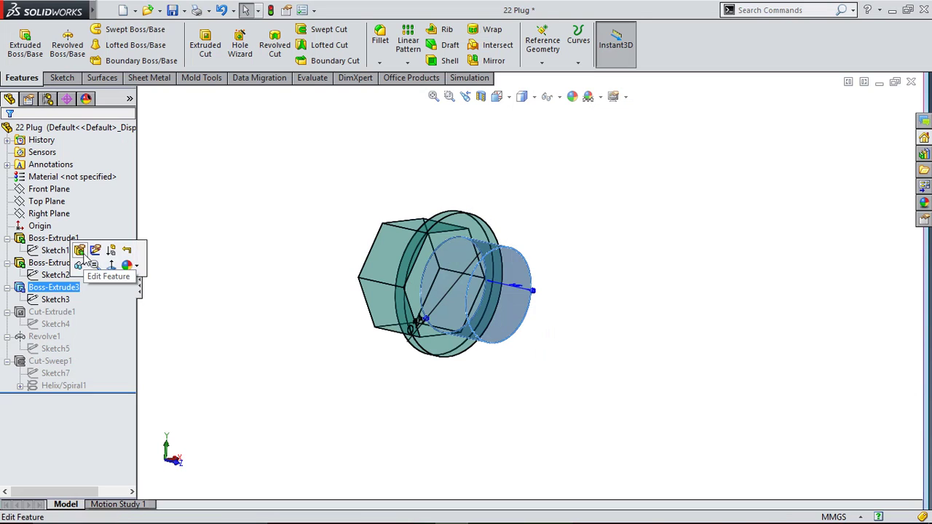
left_click(79, 251)
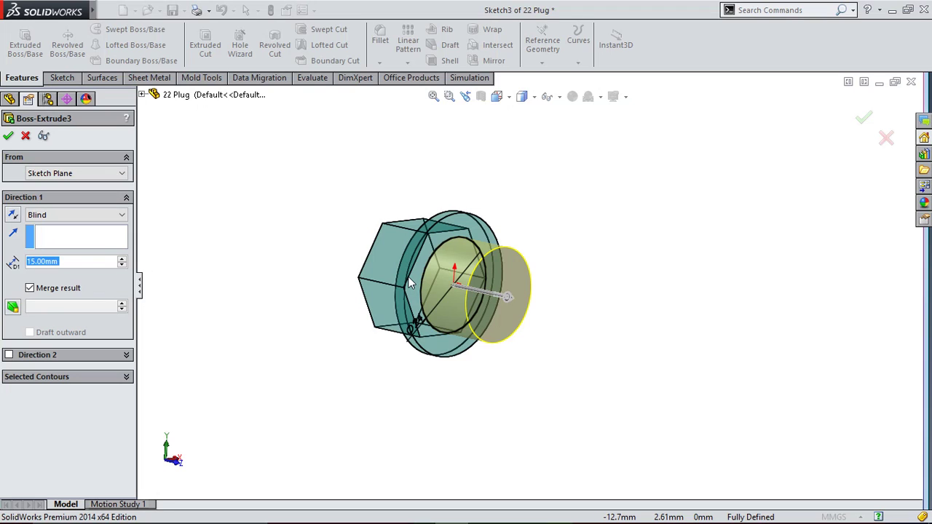
left_click(8, 137)
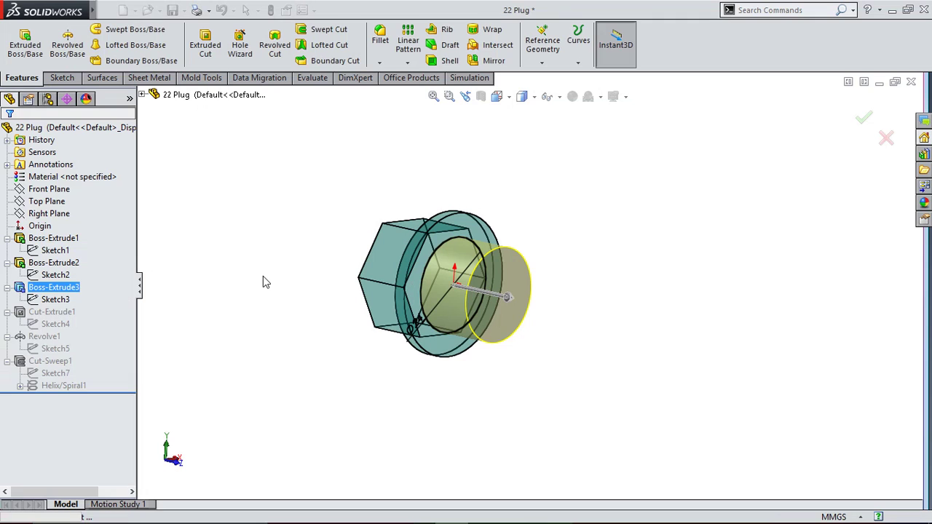
mouse_move(263, 276)
middle_mouse_down()
mouse_move(306, 328)
mouse_move(276, 321)
middle_mouse_up()
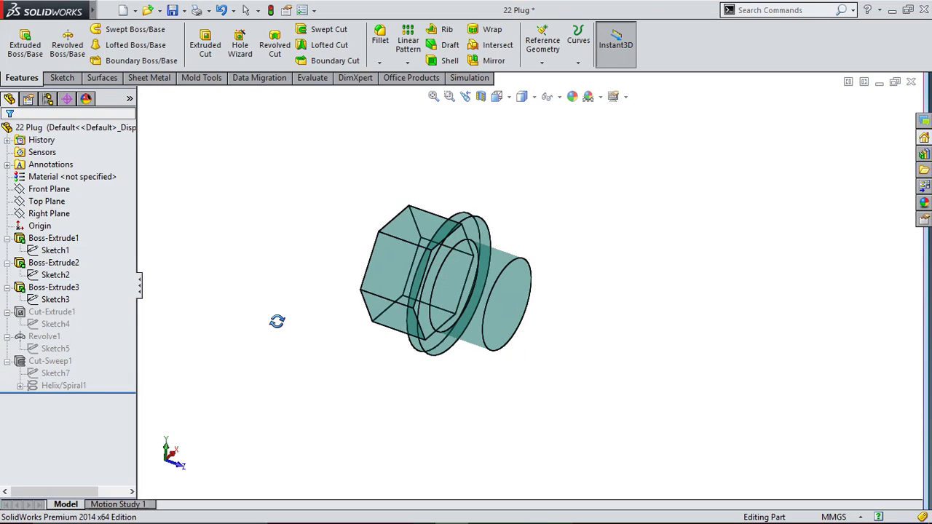
- View Sketch4 face-on, then unsuppress Cut-Extrude1 to chamfer the hex corners
left_click(57, 324)
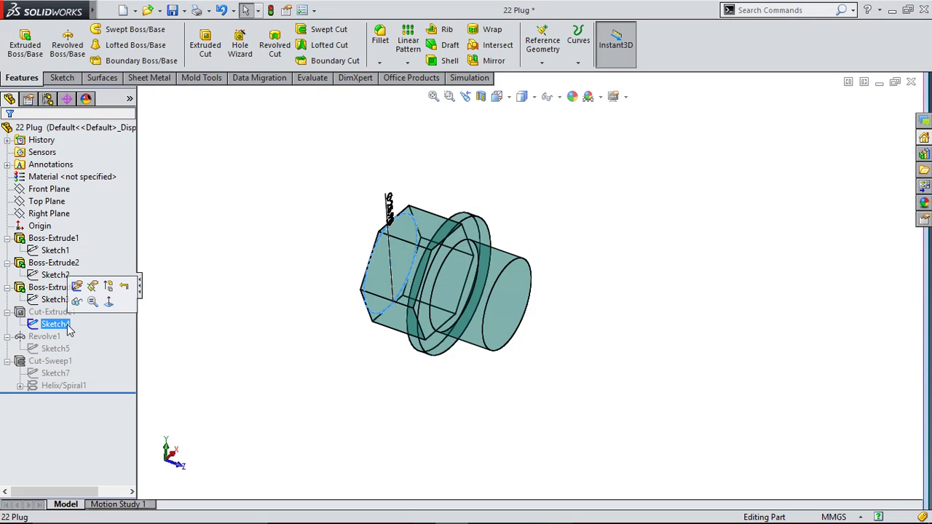
left_click(108, 299)
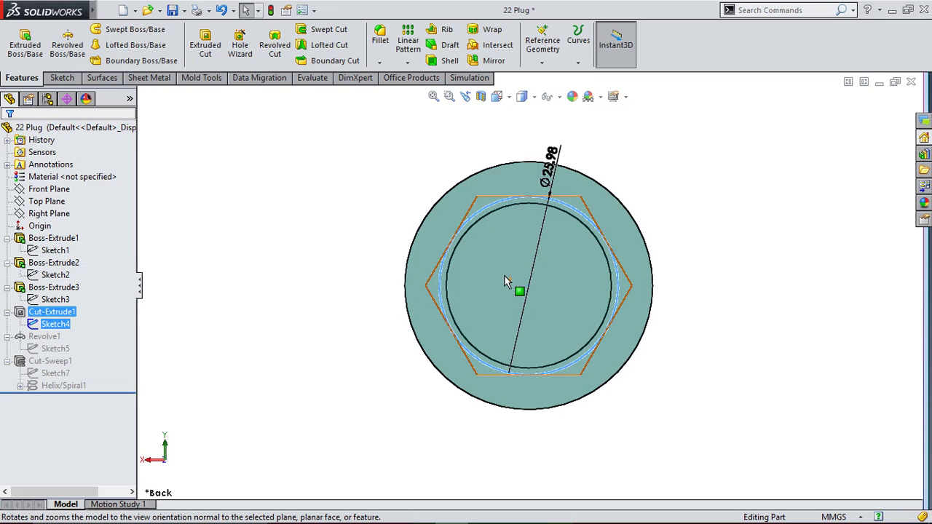
mouse_move(630, 266)
middle_mouse_down()
mouse_move(576, 292)
mouse_move(487, 386)
middle_mouse_up()
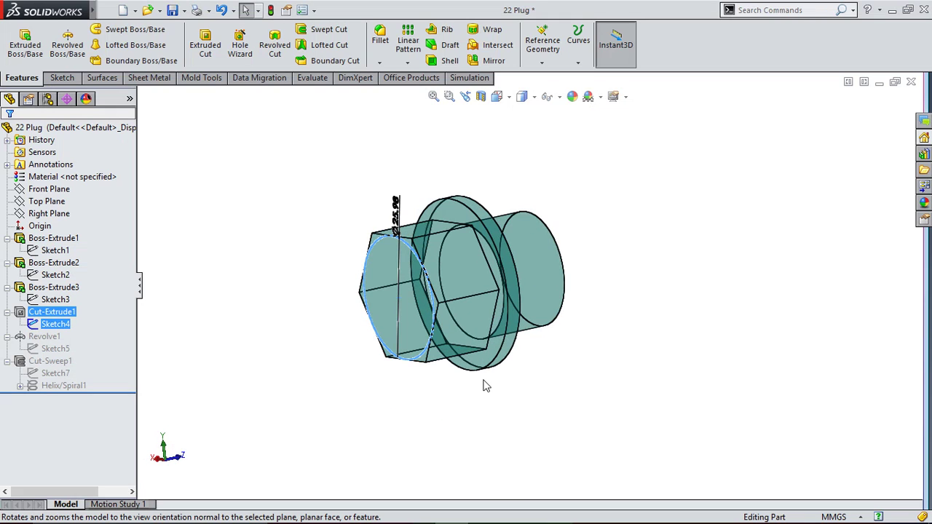
left_click(63, 313)
left_click(103, 275)
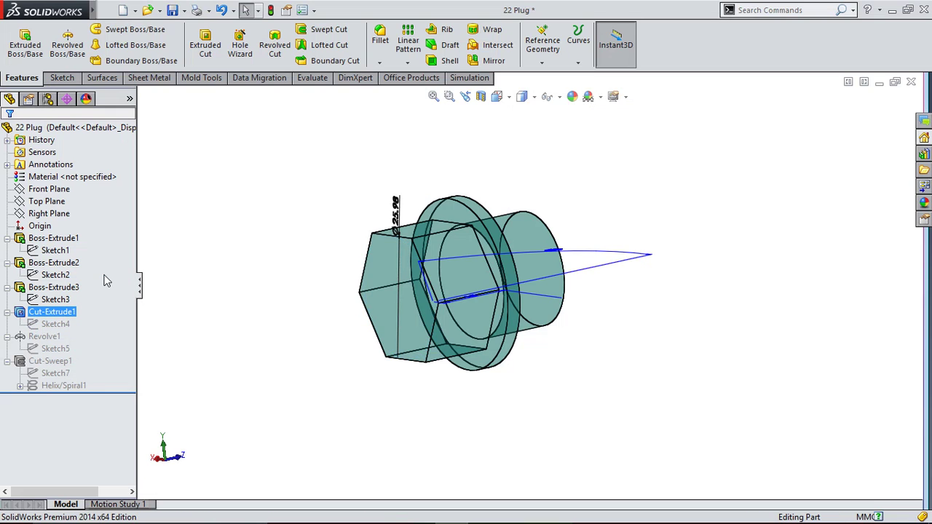
middle_click_drag(407, 325, 379, 339)
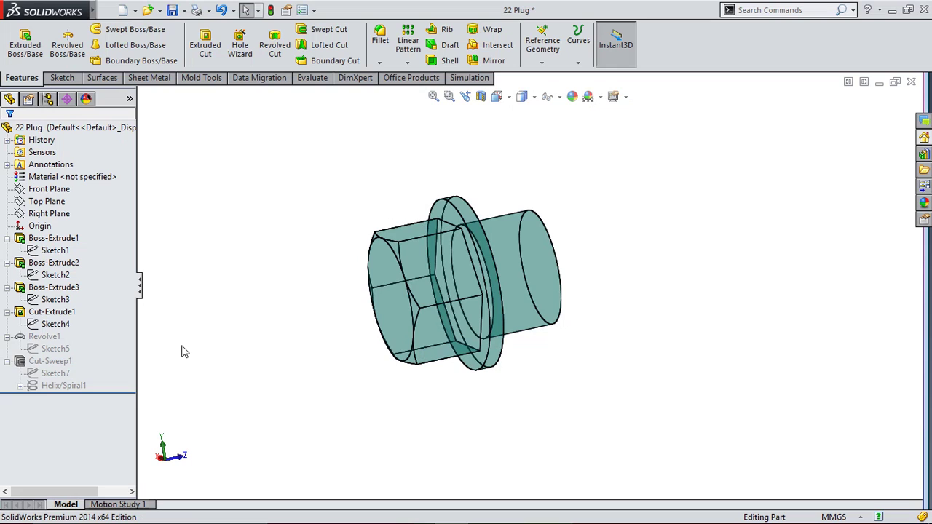
- Review Cut-Extrude1's settings: Blind, 15.00 mm depth, 60.00° draft left unchanged
left_click(72, 313)
left_click(68, 274)
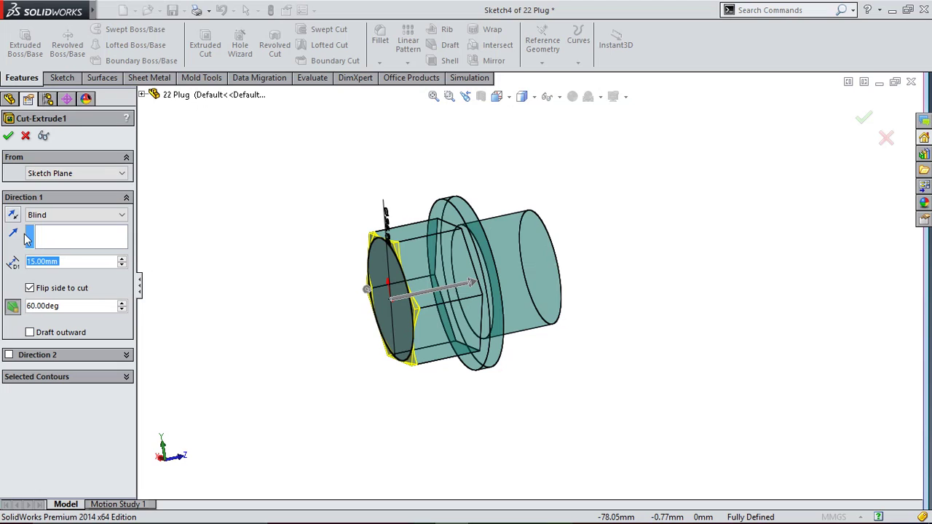
left_click(33, 219)
left_click(33, 218)
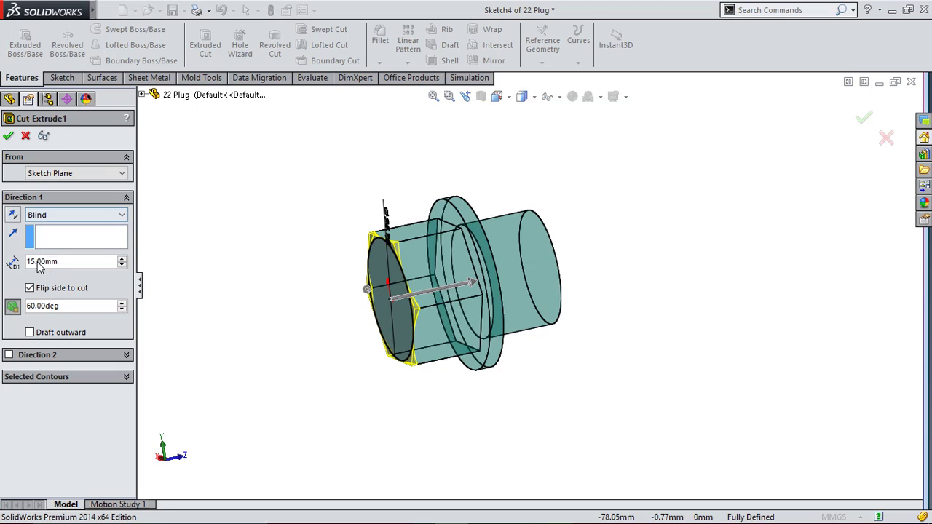
left_click(51, 307)
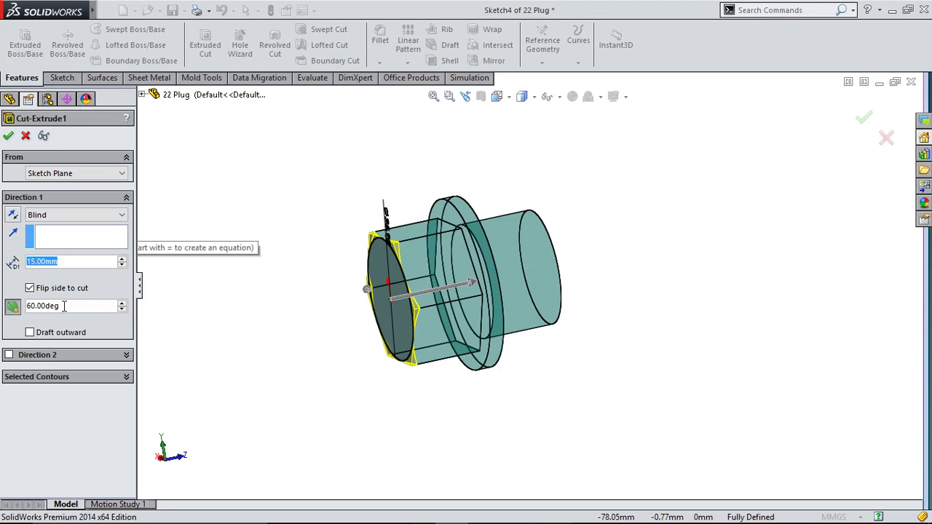
double_click(51, 307)
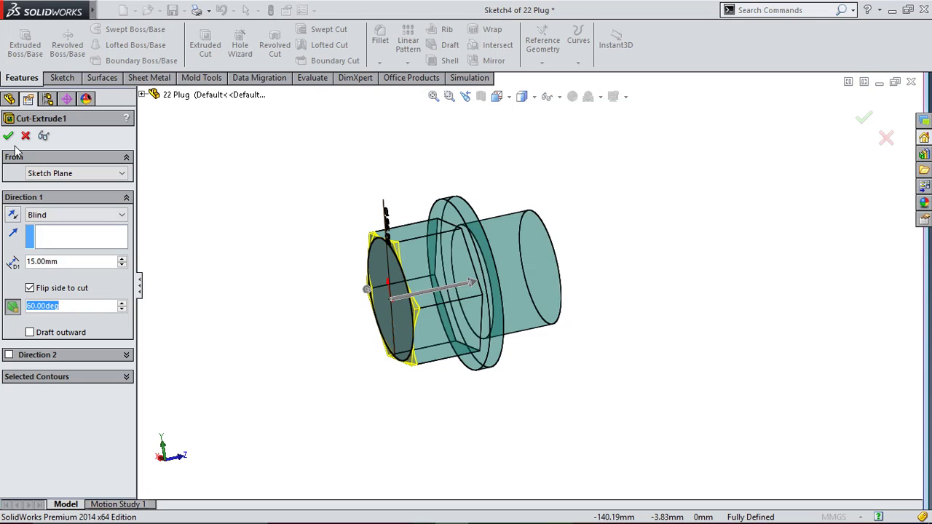
left_click(272, 325)
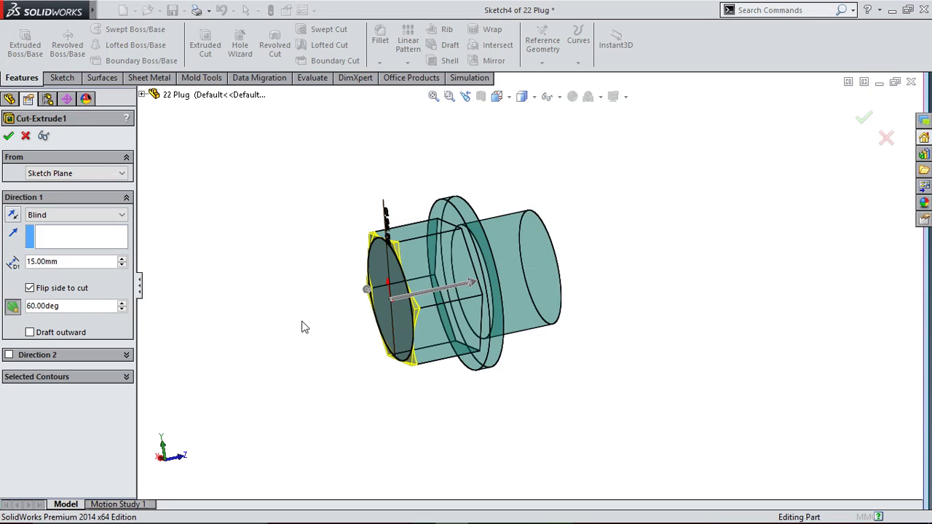
- Apply the Cut-Extrude1 edit and unsuppress Revolve1 together with its Sketch5
key("Return")
left_click(56, 340)
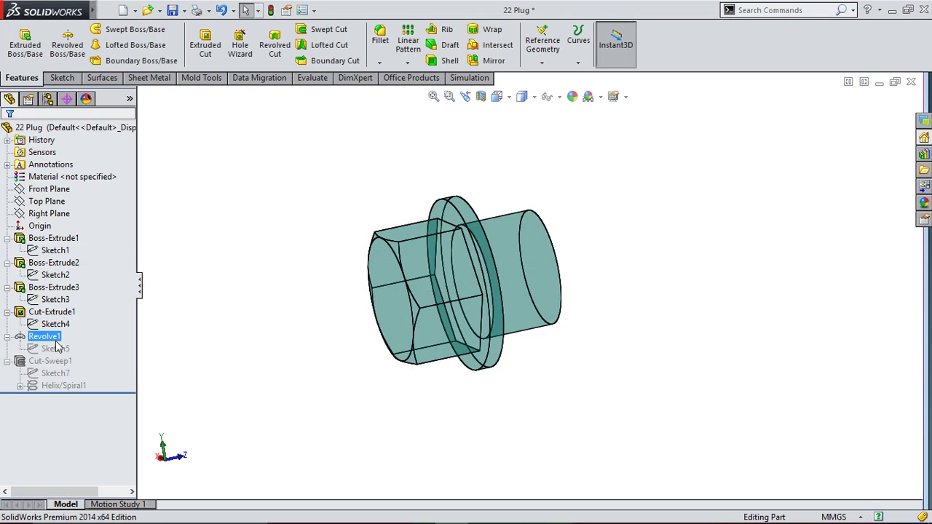
left_click(58, 343)
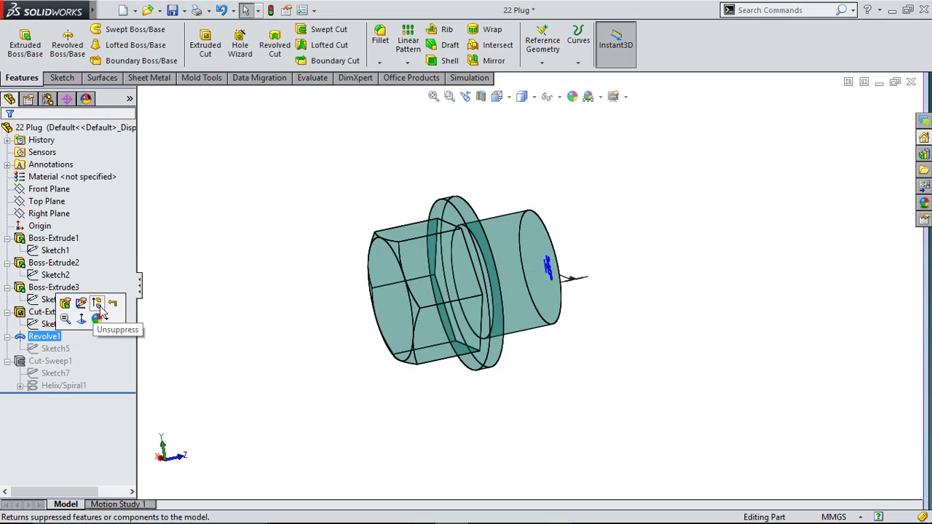
left_click(100, 313)
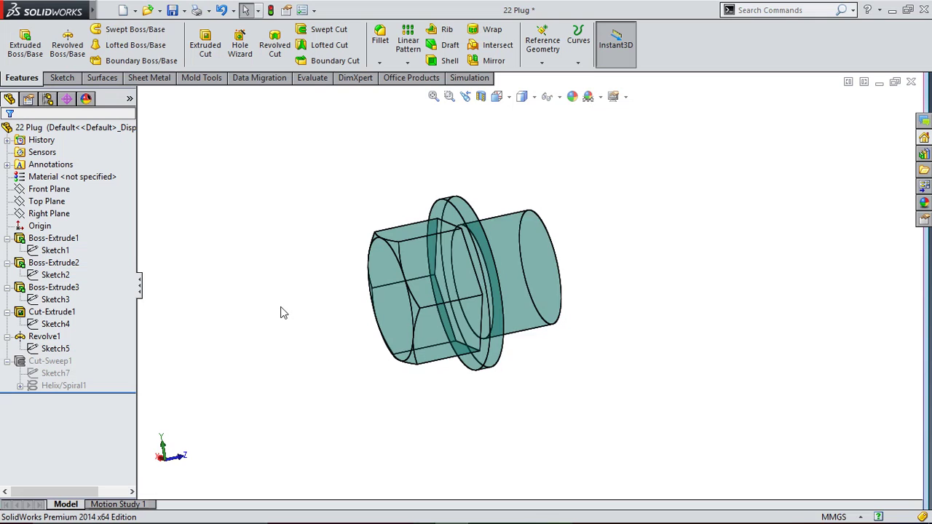
mouse_move(284, 313)
middle_mouse_down()
mouse_move(308, 320)
mouse_move(208, 337)
mouse_move(145, 277)
mouse_move(553, 336)
mouse_move(615, 285)
mouse_move(458, 358)
mouse_move(459, 375)
mouse_move(437, 364)
middle_mouse_up()
- View Sketch5 from the top, then zoom out to see the plug's revolved shank end
left_click(57, 349)
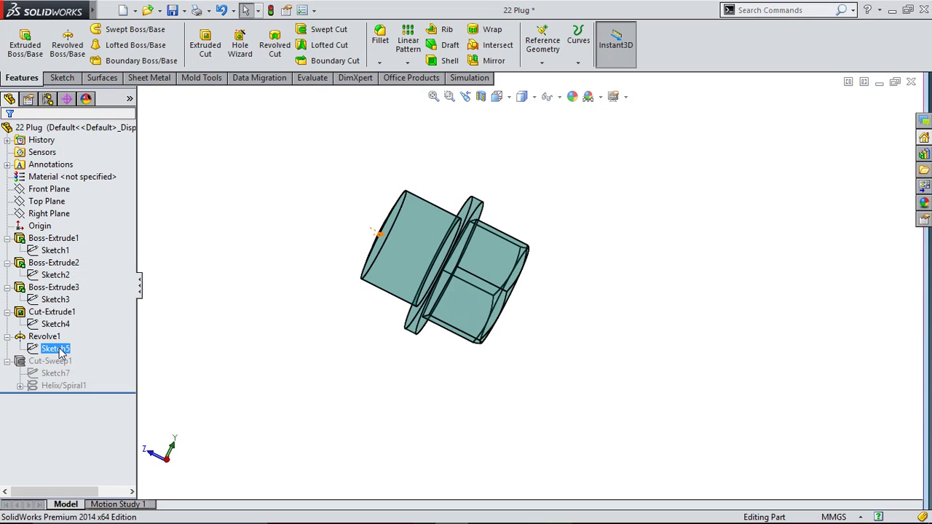
left_click(100, 326)
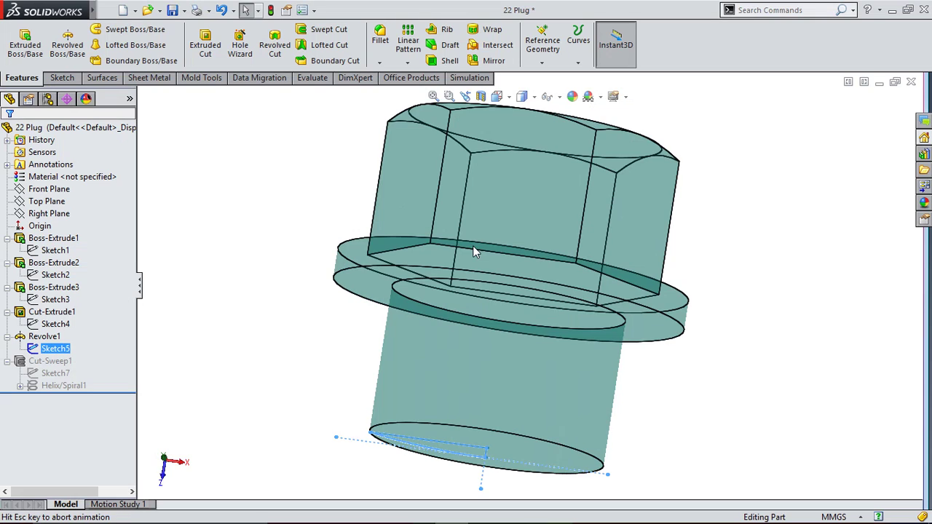
scroll(463, 430, "down", 2)
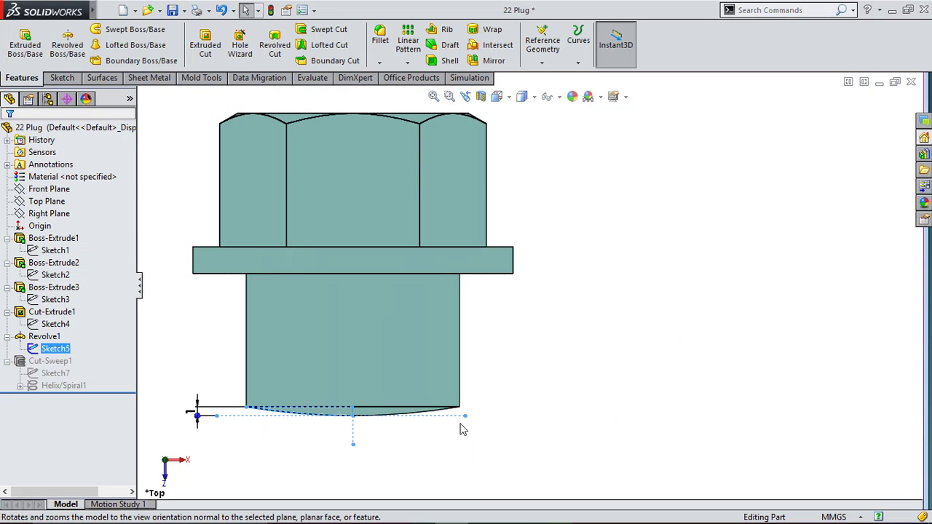
scroll(463, 429, "down", 2)
scroll(294, 418, "down", 2)
scroll(295, 418, "up", 2)
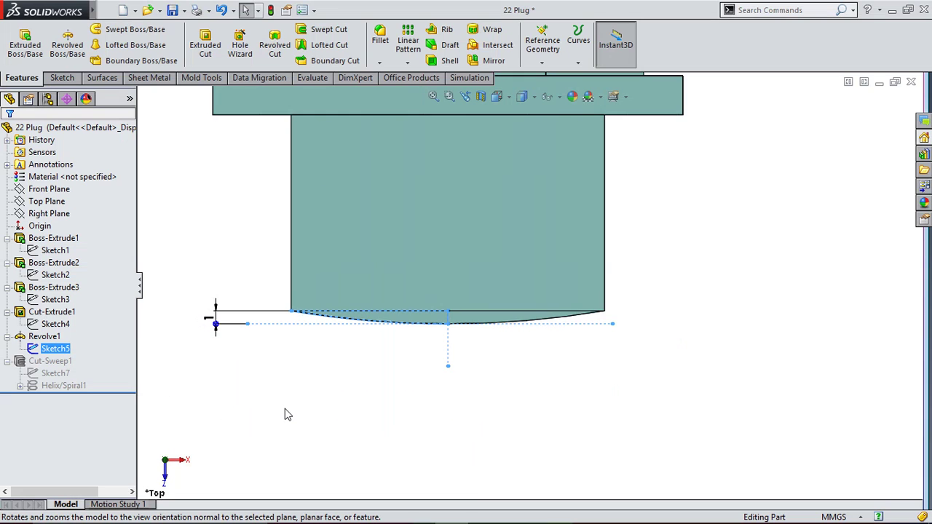
scroll(349, 335, "down", 1)
scroll(349, 336, "down", 2)
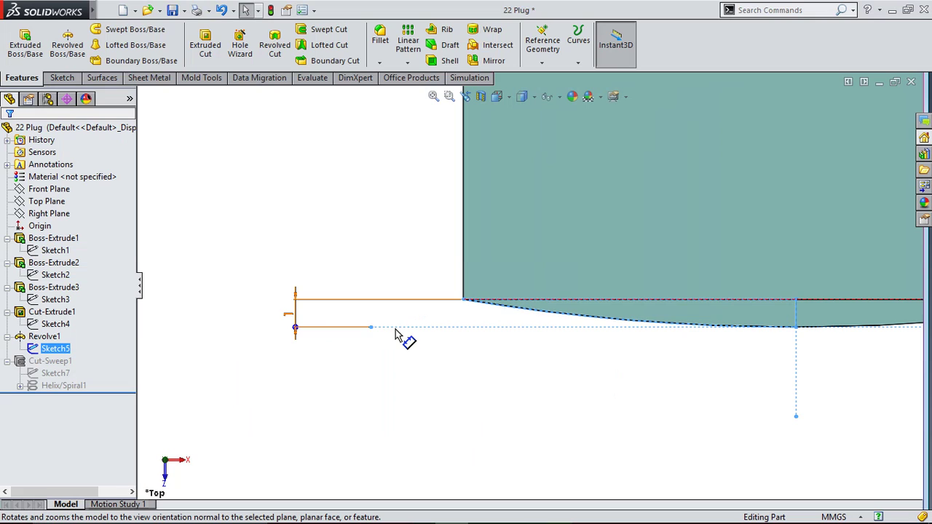
scroll(533, 288, "up", 3)
scroll(761, 298, "down", 3)
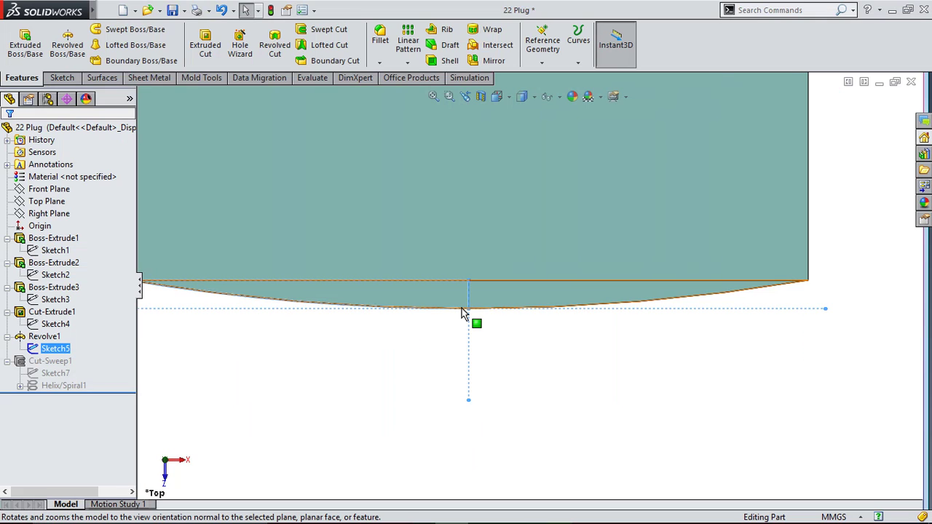
left_click(214, 381)
scroll(206, 372, "up", 2)
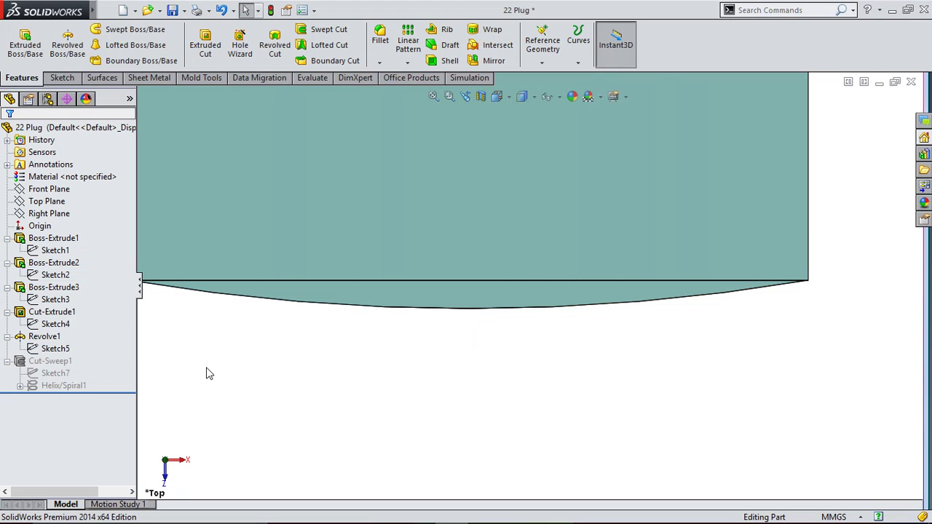
scroll(260, 354, "up", 2)
scroll(551, 328, "down", 1)
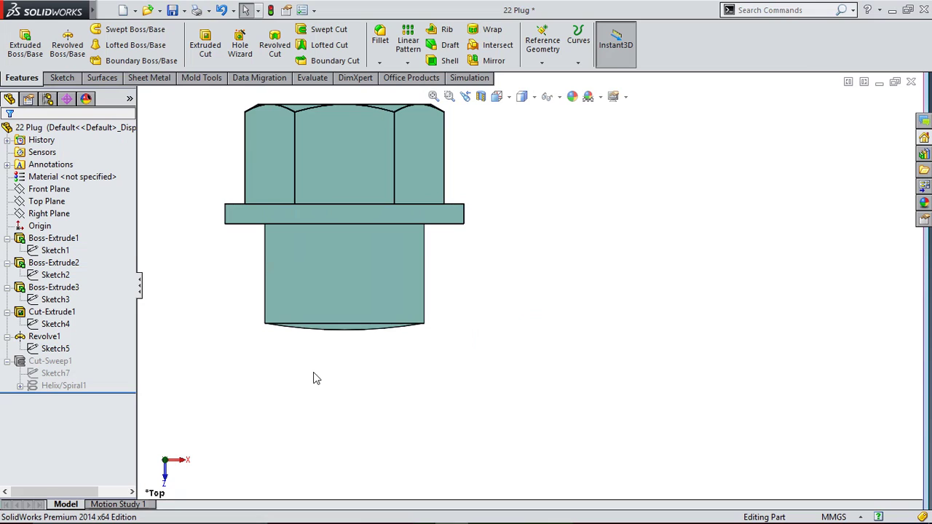
- Unsuppress Helix/Spiral1 so the thread path rebuilds
left_click(63, 375)
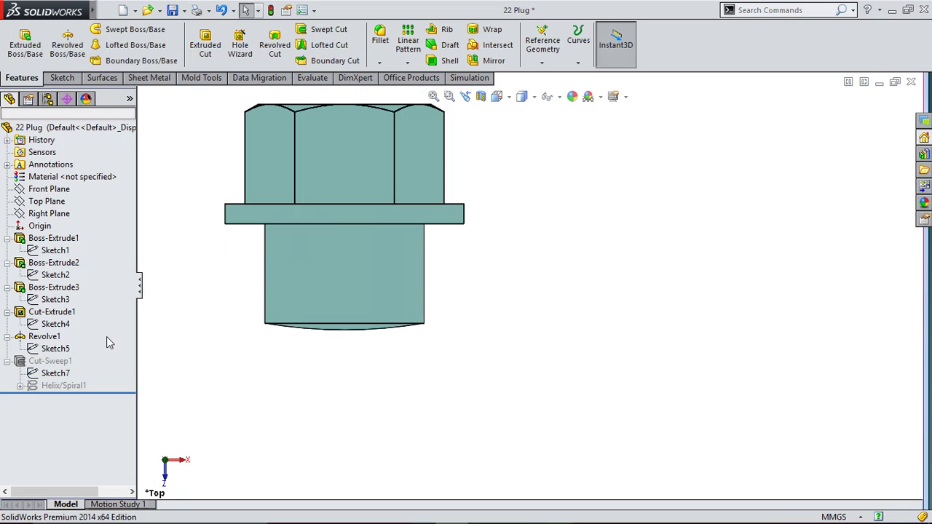
left_click(72, 388)
left_click(99, 347)
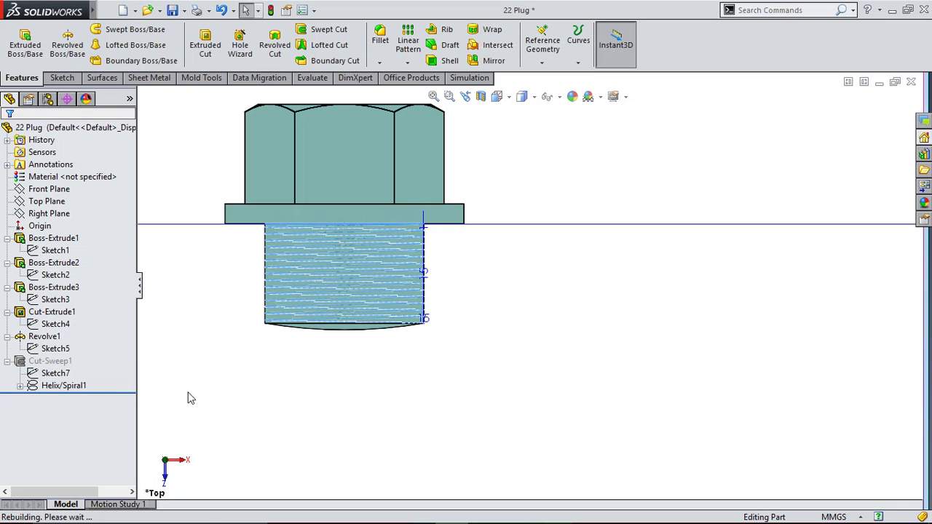
- Inspect the triangular Sketch7 thread profile (0.99, 0.50) and the helix face-on
left_click(70, 372)
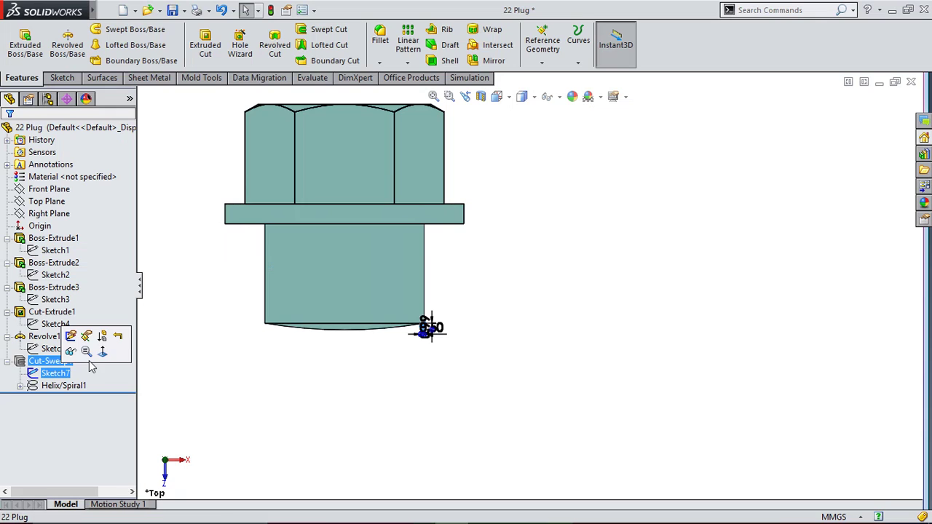
left_click(103, 354)
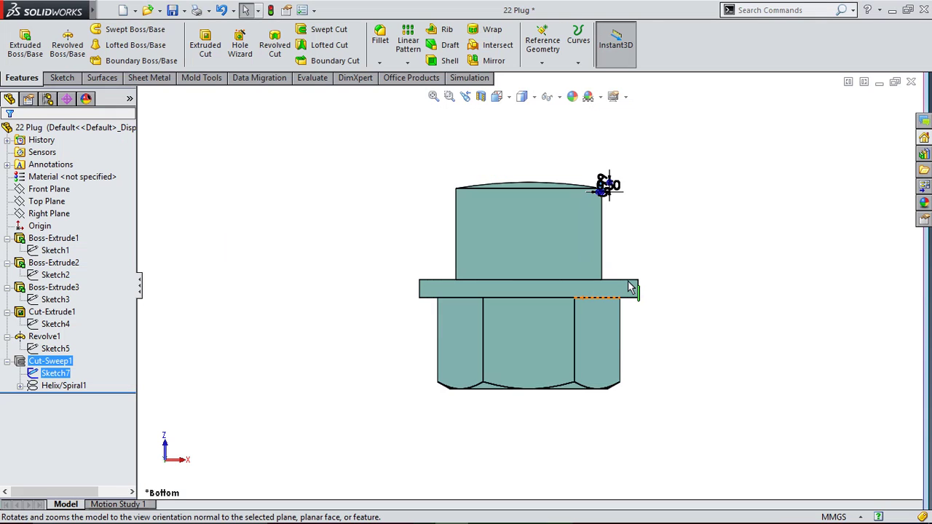
scroll(474, 279, "down", 2)
scroll(499, 193, "down", 2)
scroll(493, 212, "down", 2)
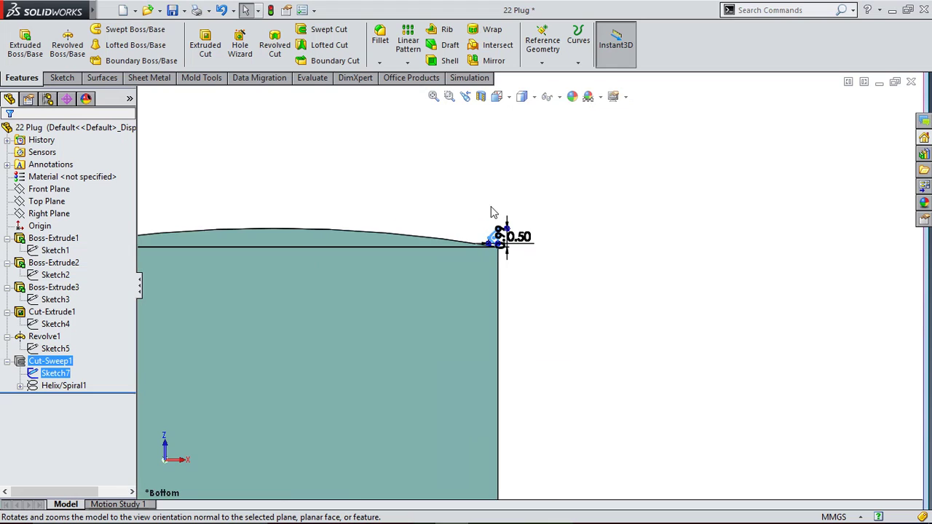
scroll(531, 255, "down", 2)
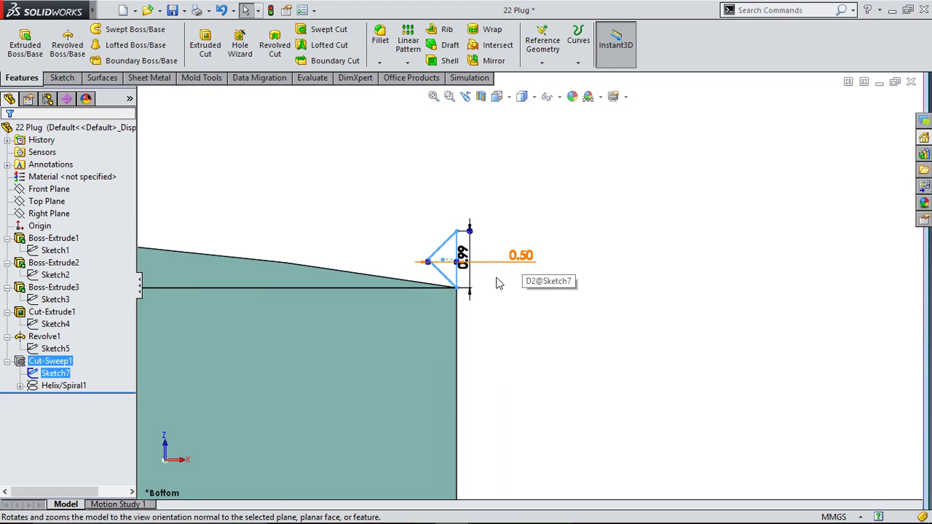
scroll(497, 282, "down", 2)
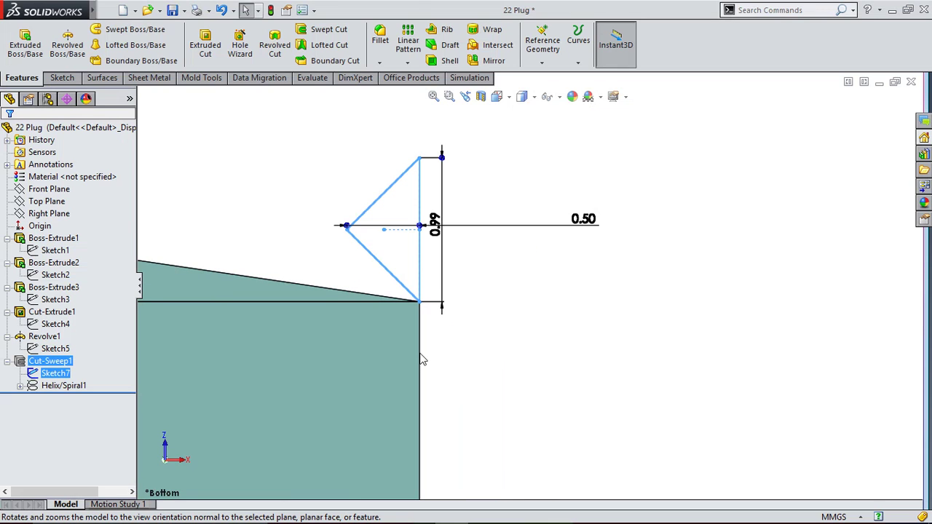
left_click(80, 385)
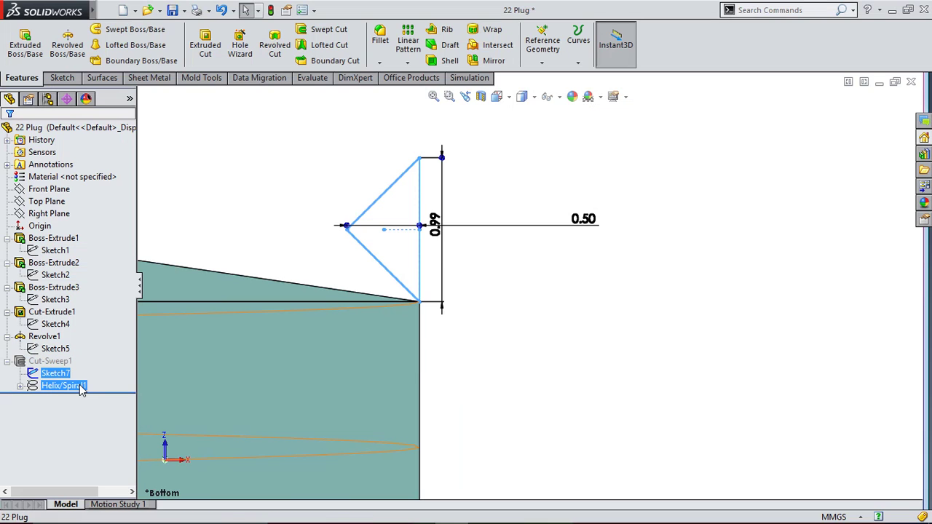
left_click(121, 362)
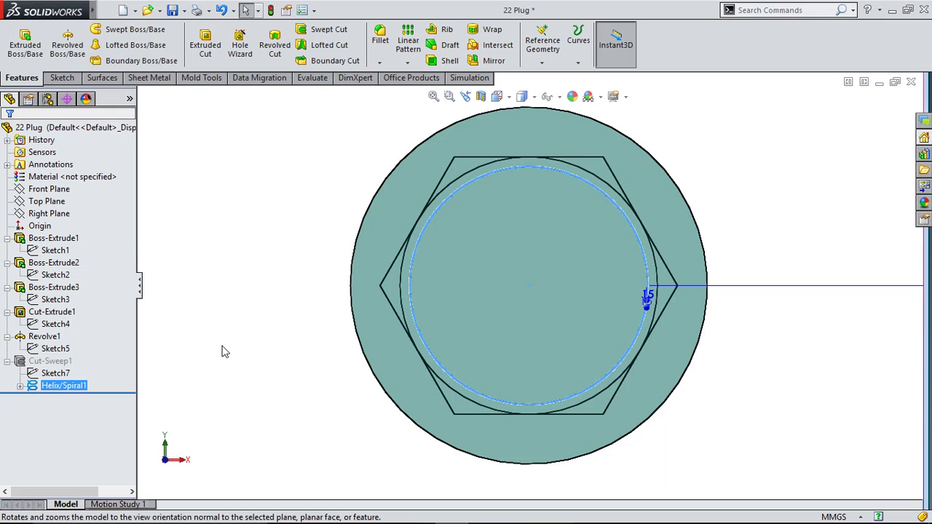
middle_click_drag(555, 267, 434, 360)
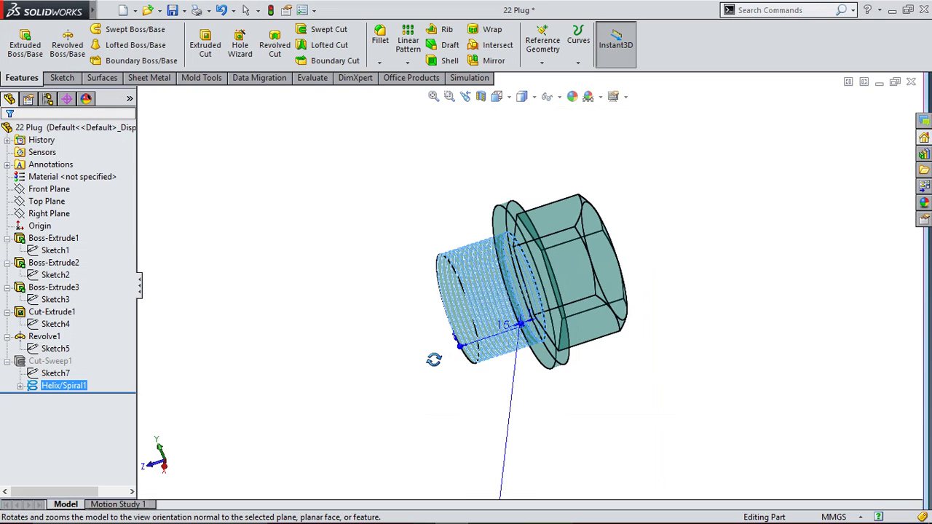
key("Escape")
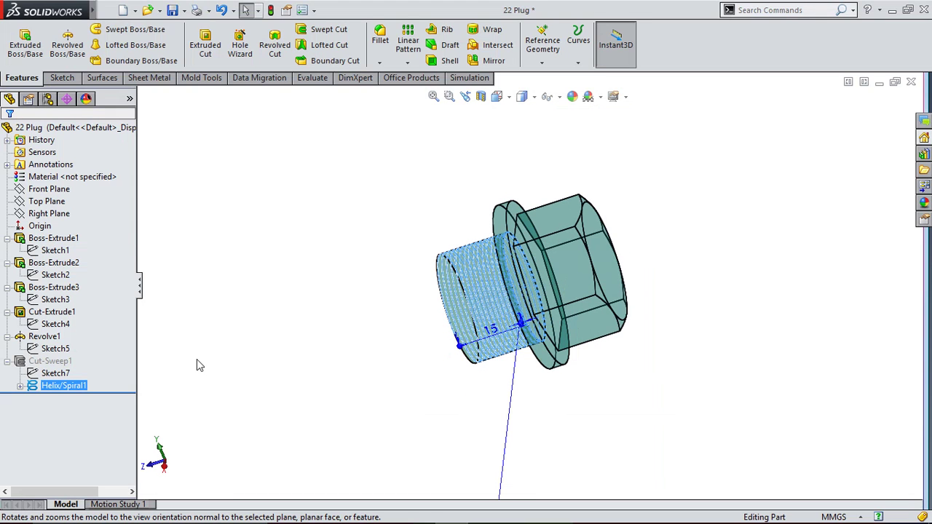
left_click(63, 385)
left_click(78, 345)
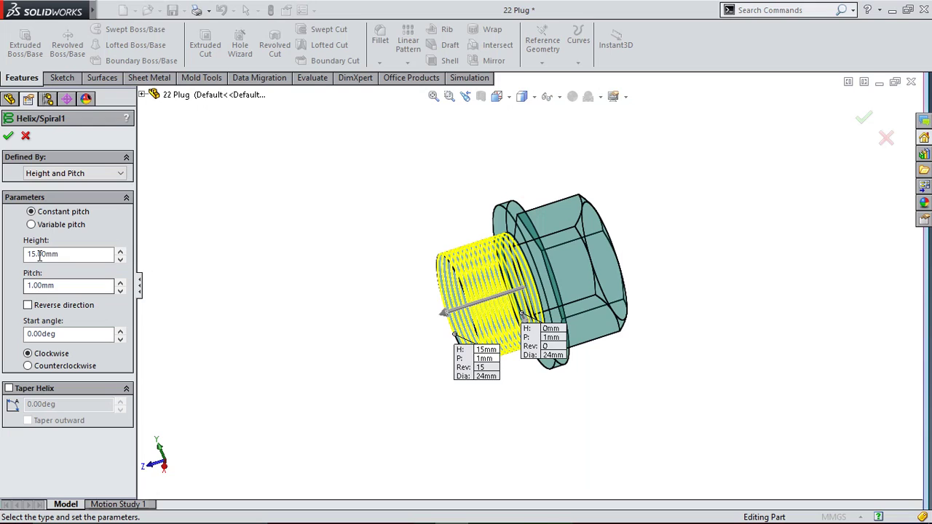
left_click_drag(71, 254, 58, 284)
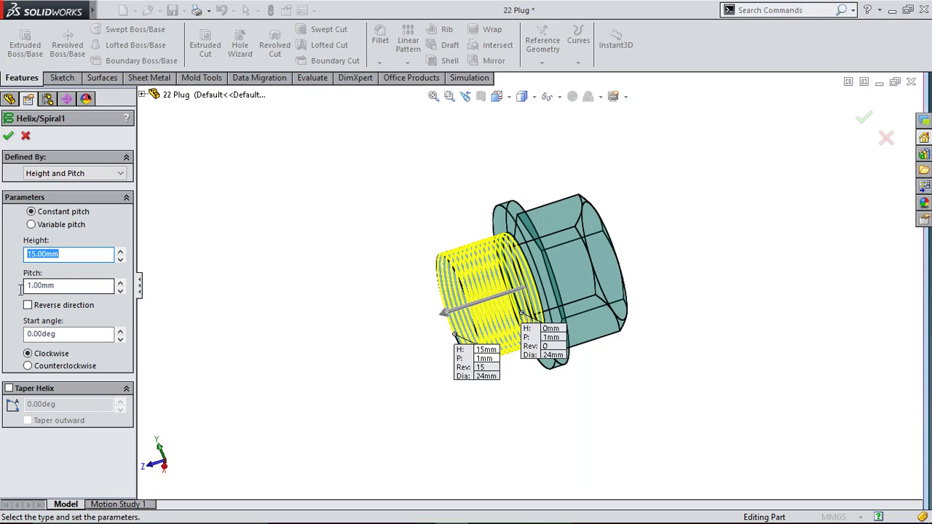
key("Tab")
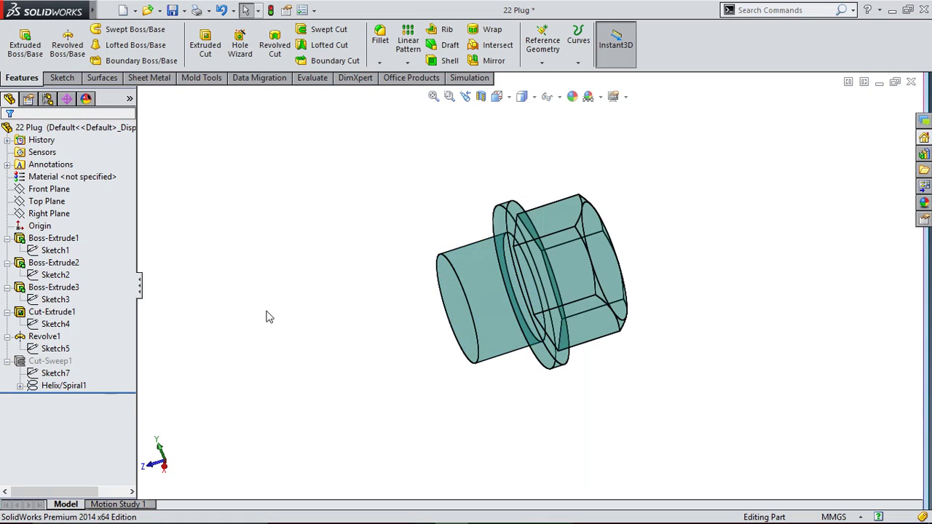
- Accept the helix unchanged and unsuppress Cut-Sweep1 to cut the thread
left_click(42, 363)
left_click(67, 325)
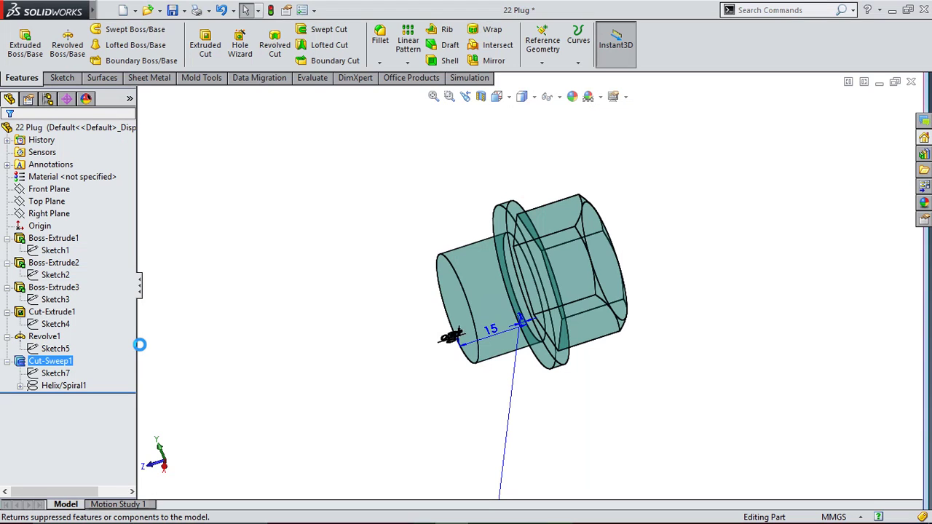
left_click(368, 360)
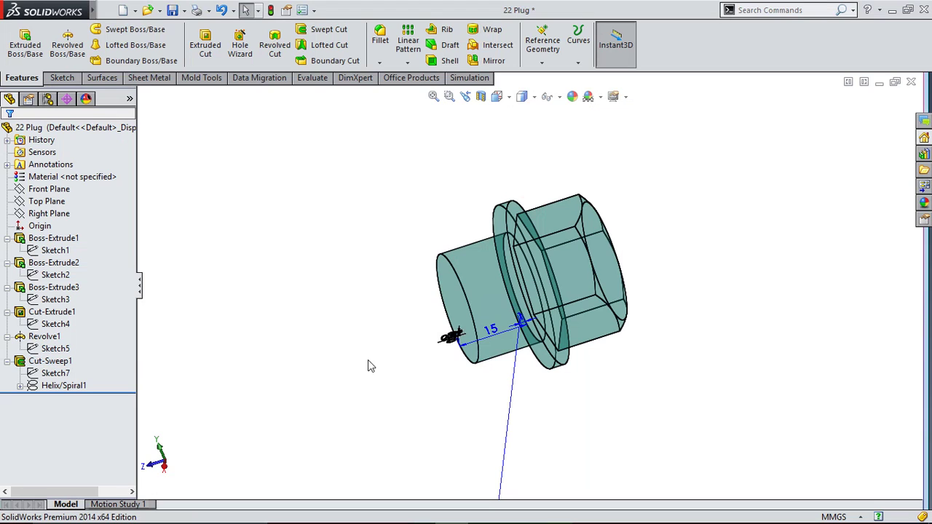
scroll(740, 264, "up", 3)
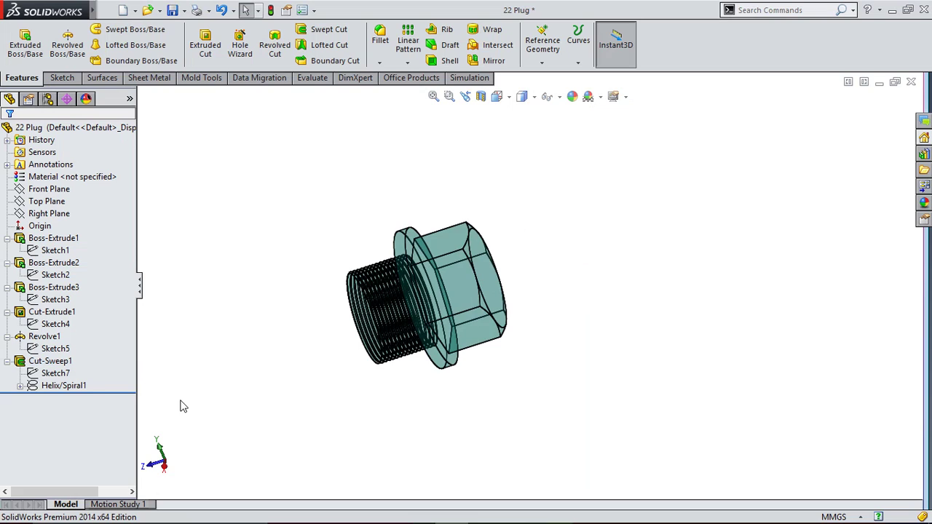
- Confirm Cut-Sweep1 sweeps Sketch7 along Helix/Spiral1, then orbit to view the threads
left_click(45, 361)
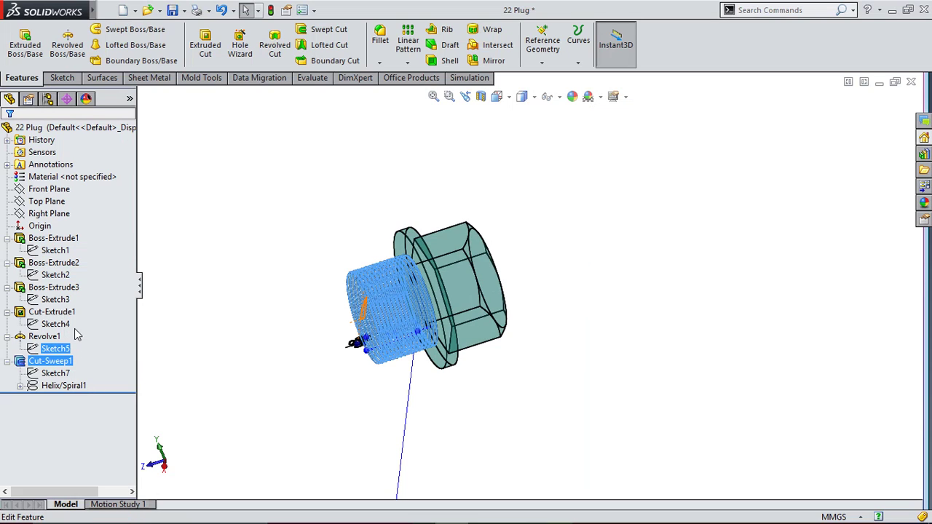
left_click(77, 334)
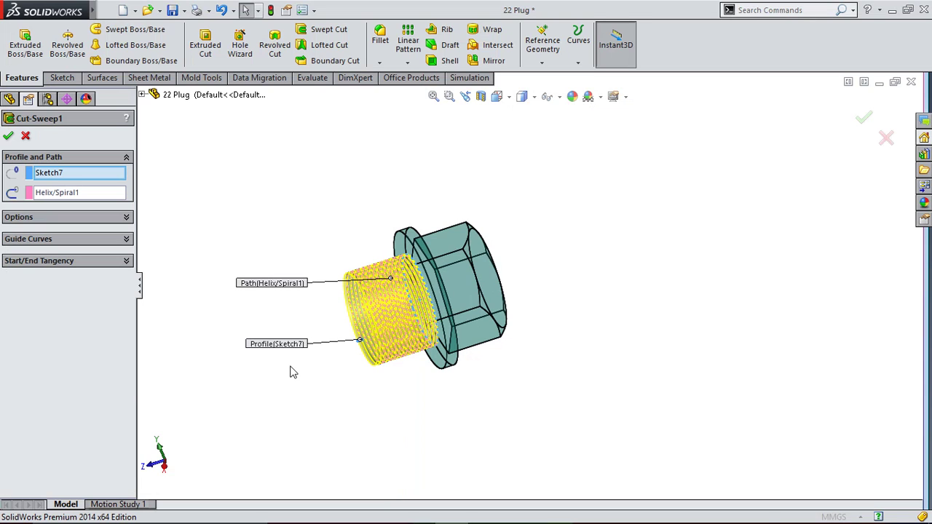
left_click(50, 191)
left_click(8, 136)
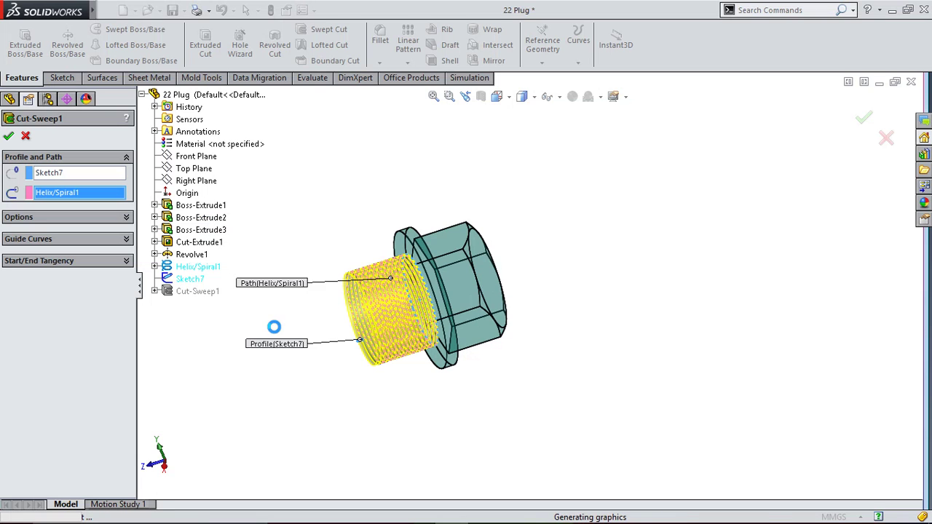
mouse_move(273, 327)
middle_mouse_down()
mouse_move(380, 354)
mouse_move(505, 343)
mouse_move(451, 193)
mouse_move(461, 226)
mouse_move(544, 360)
middle_mouse_up()
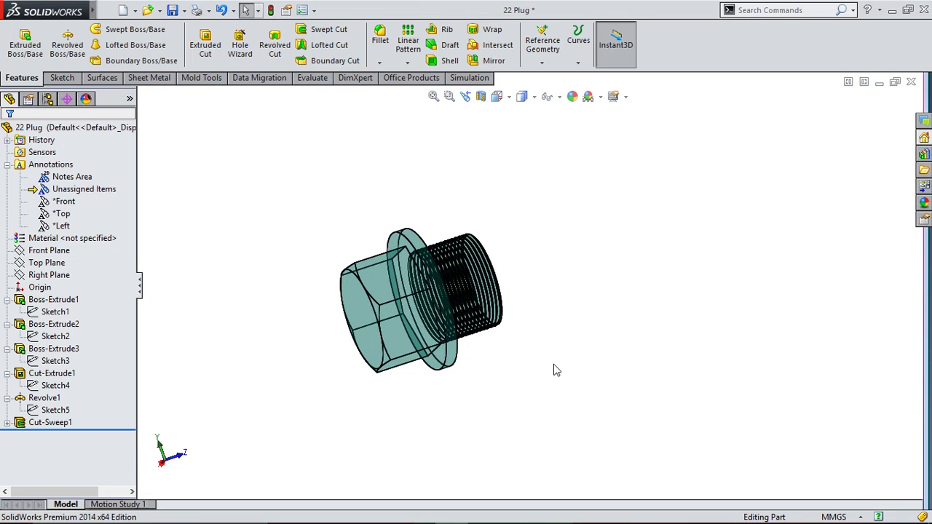